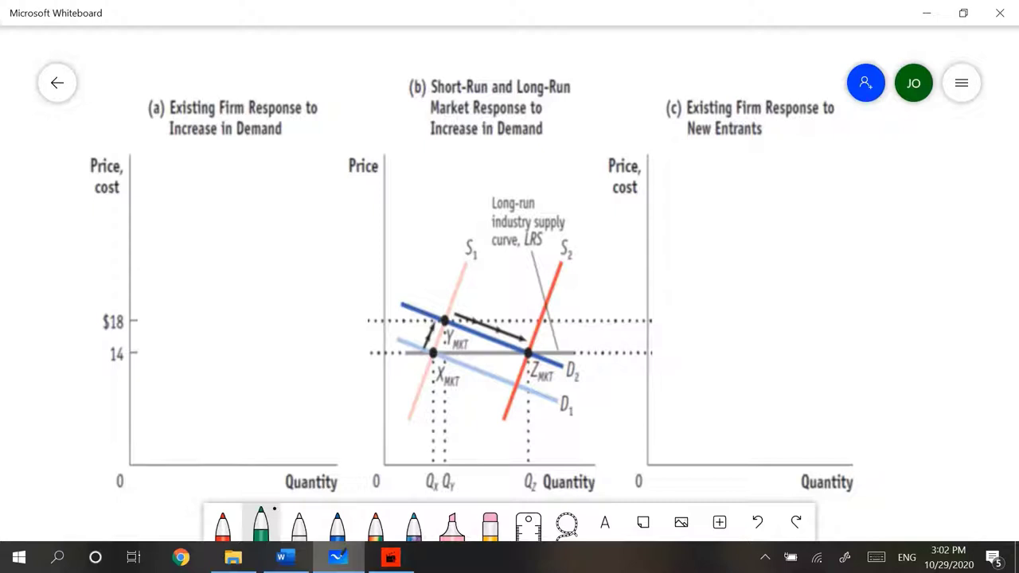
- Highlight the X_MKT label in pink and draw a small blue arrow between the X and Z points
left_click(451, 524)
mouse_move(417, 81)
left_mouse_down()
mouse_move(443, 136)
mouse_move(496, 81)
mouse_move(559, 109)
mouse_move(514, 89)
mouse_move(457, 129)
mouse_move(451, 105)
mouse_move(478, 128)
mouse_move(549, 119)
mouse_move(487, 136)
left_mouse_up()
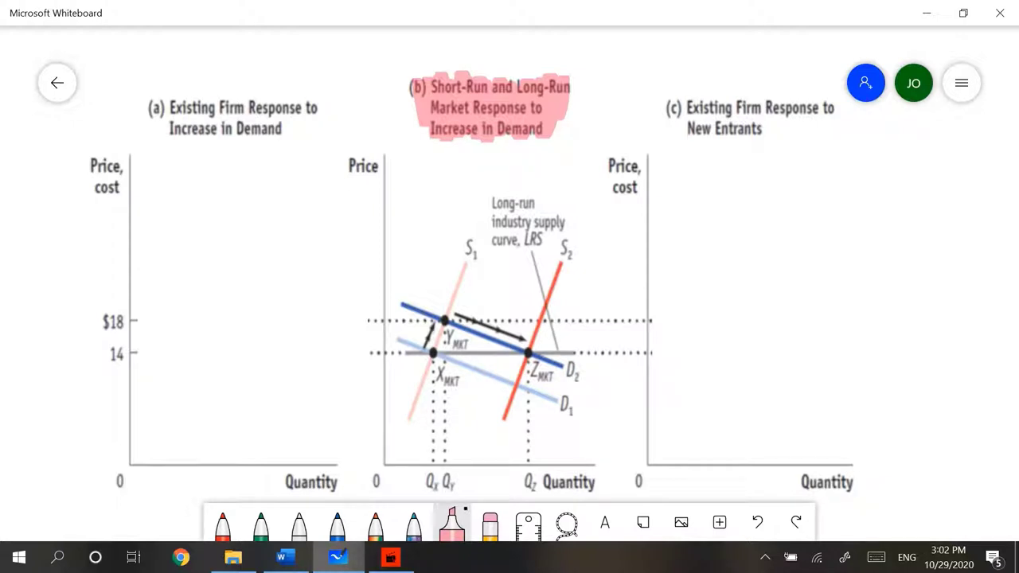
key("ctrl+z")
left_click(336, 523)
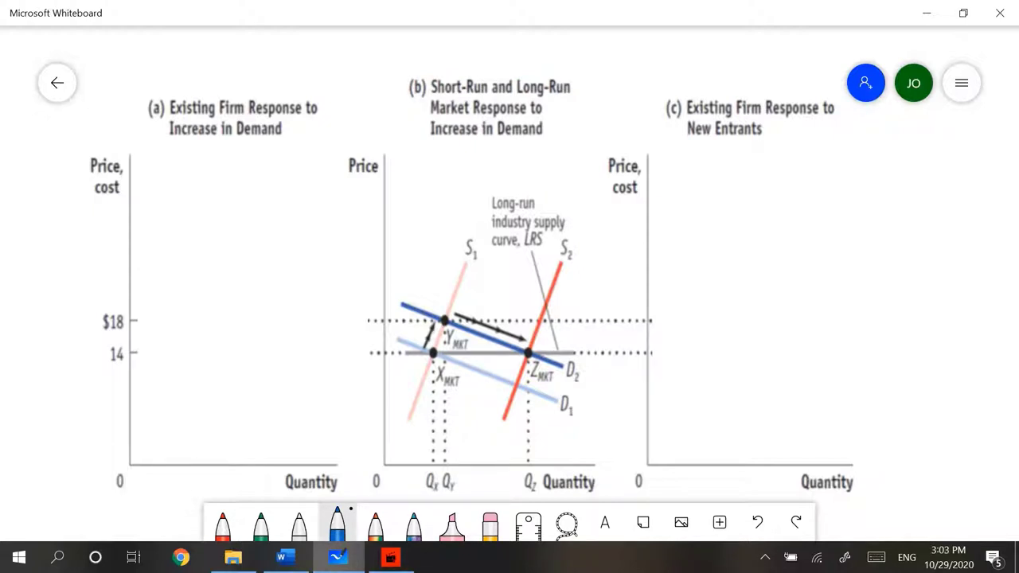
left_click(451, 523)
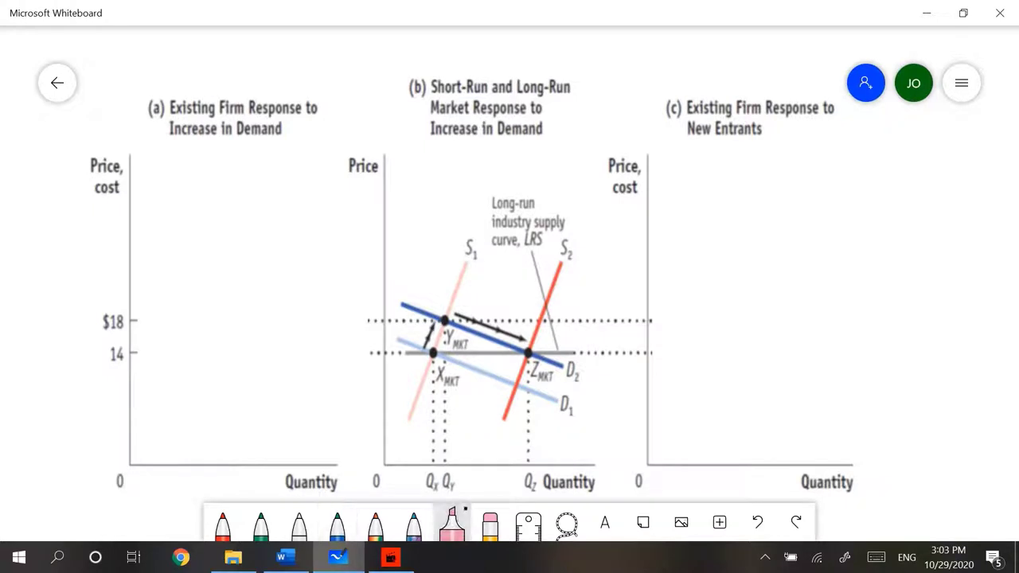
left_click_drag(437, 374, 444, 374)
left_click(337, 524)
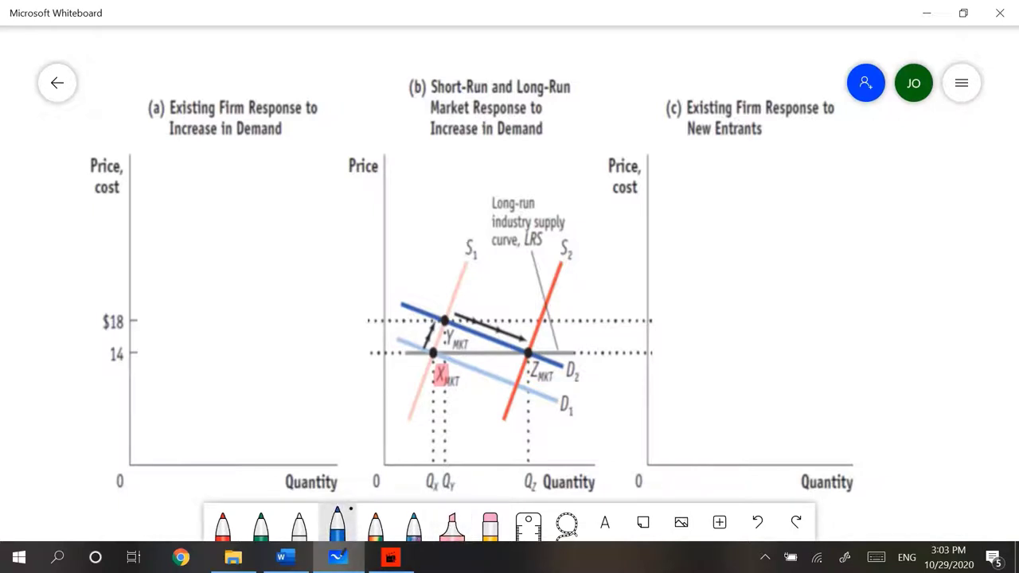
mouse_move(496, 355)
left_mouse_down()
mouse_move(494, 366)
mouse_move(501, 351)
mouse_move(507, 363)
mouse_move(483, 340)
mouse_move(488, 350)
left_mouse_up()
- Change the highlighter colour to cyan and highlight the Y_MKT label
left_click(452, 524)
left_click(451, 524)
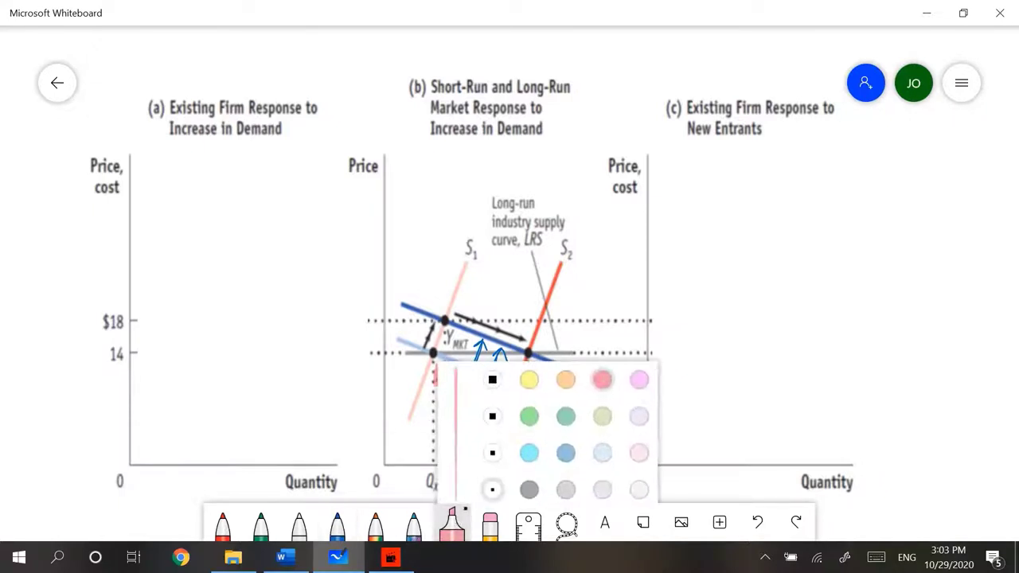
left_click(527, 445)
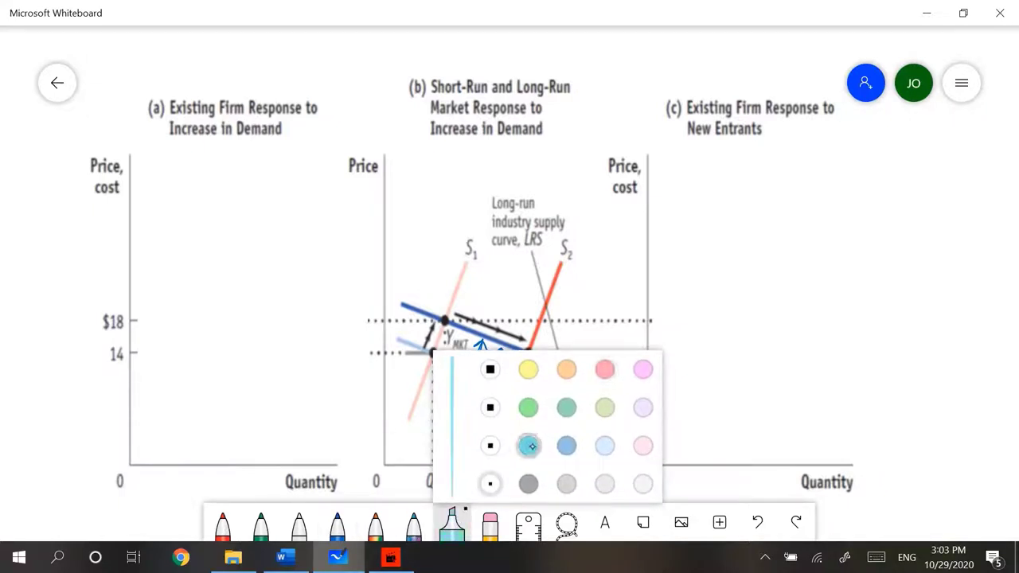
key("Escape")
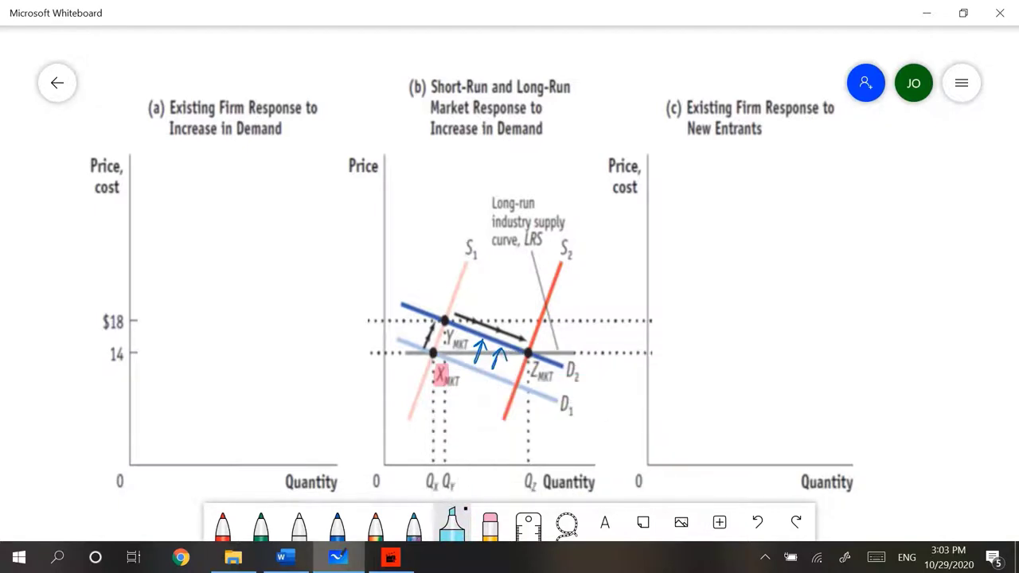
mouse_move(453, 344)
left_mouse_down()
mouse_move(444, 327)
mouse_move(454, 344)
mouse_move(448, 336)
left_mouse_up()
- Align the straightedge along the 14 price level and highlight the 14 price label in cyan
left_click(527, 522)
left_click_drag(443, 285, 436, 423)
mouse_move(119, 349)
left_mouse_down()
mouse_move(112, 364)
mouse_move(123, 351)
left_mouse_up()
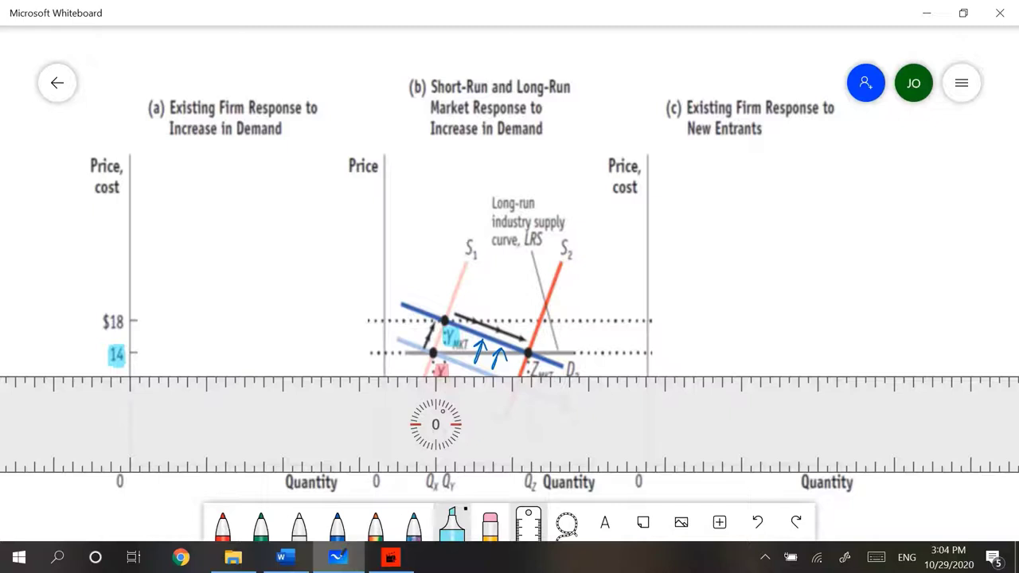
left_click_drag(435, 423, 437, 369)
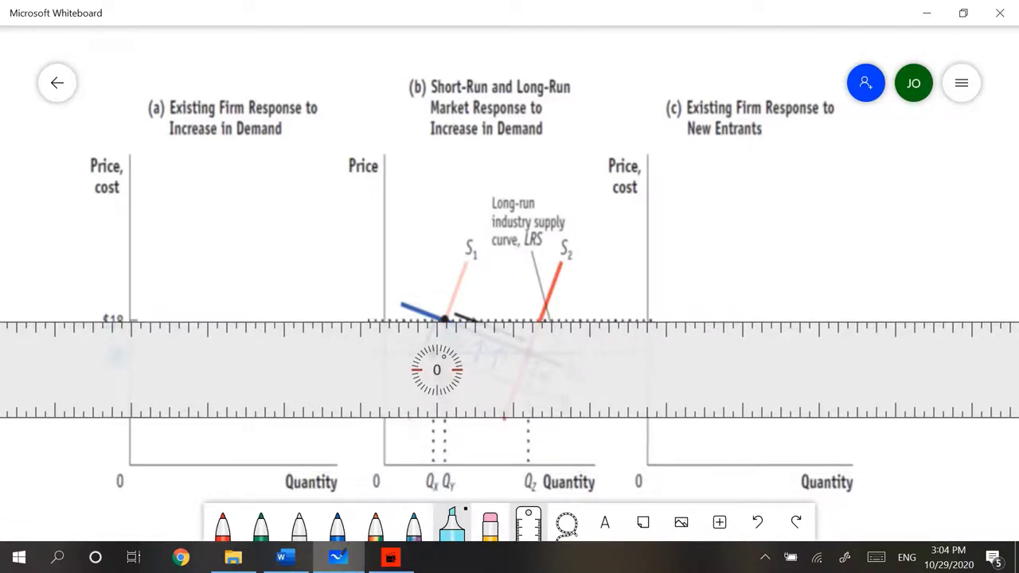
- Rule a green horizontal line at the 14 price in panel (a) and label it P=D=MR
left_click(260, 522)
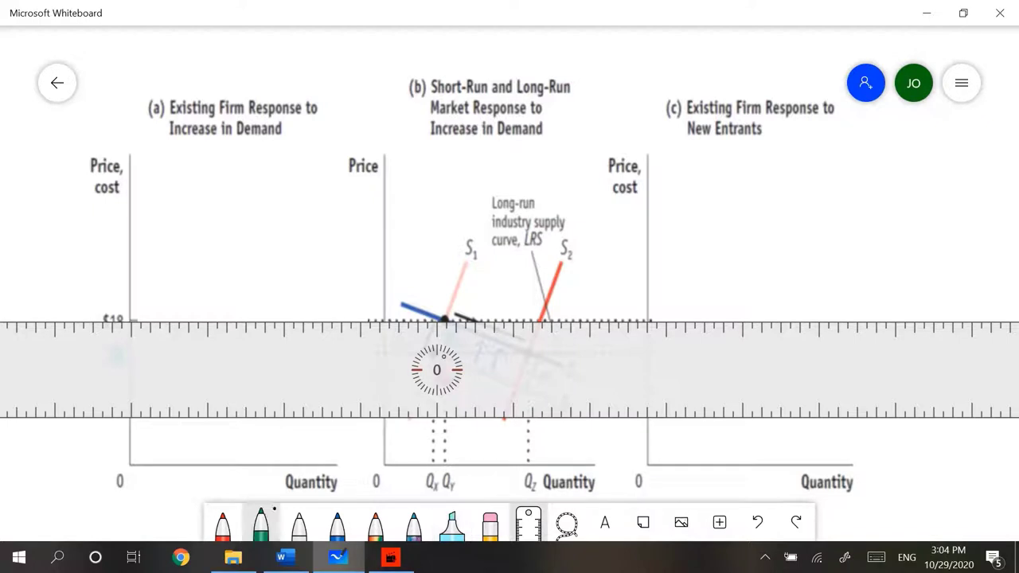
left_click(527, 522)
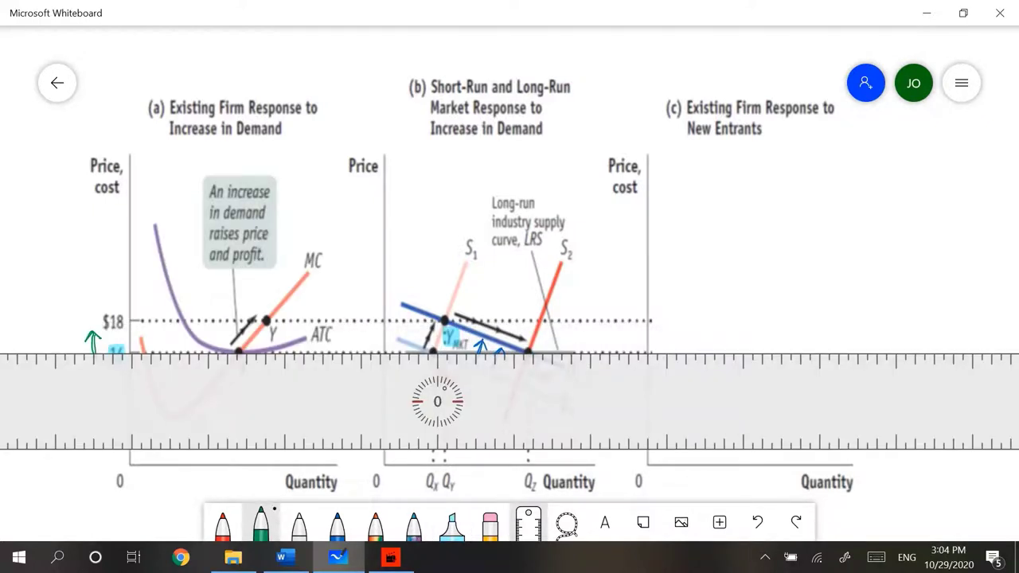
left_click_drag(134, 351, 328, 351)
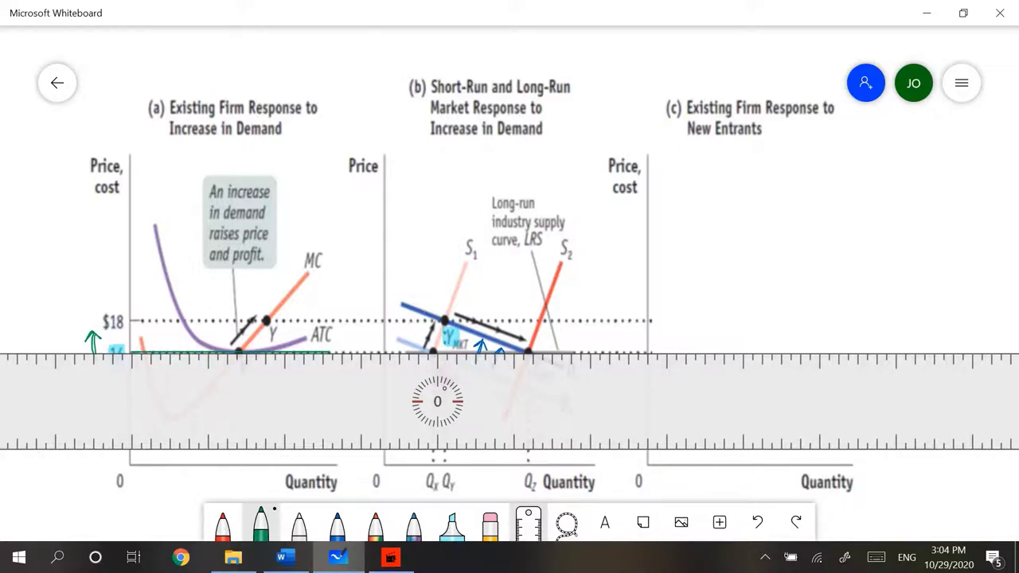
left_click(528, 522)
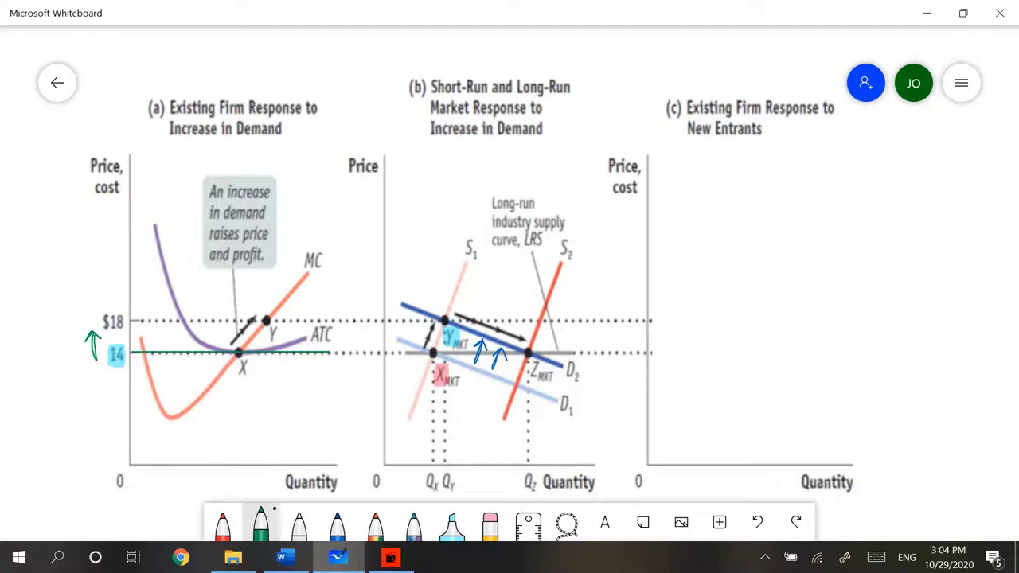
mouse_move(335, 348)
left_mouse_down()
mouse_move(335, 364)
mouse_move(370, 355)
left_mouse_up()
left_click_drag(364, 358, 393, 365)
- Highlight panel (a)'s X point label and write 'Normal Profits' in blue under the curves
left_click(451, 524)
left_click_drag(238, 366, 246, 366)
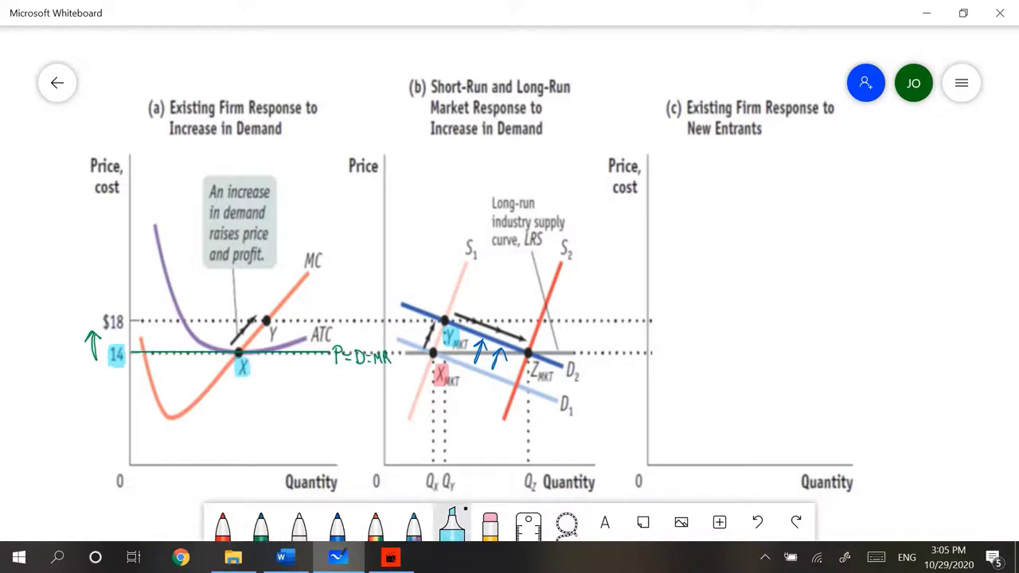
left_click(337, 523)
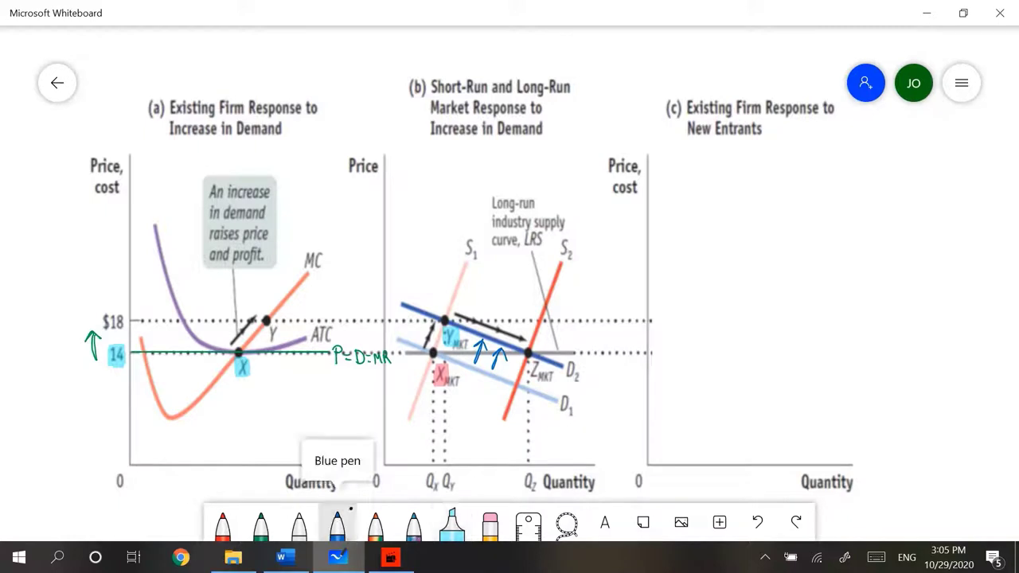
mouse_move(196, 448)
left_mouse_down()
mouse_move(209, 432)
mouse_move(248, 431)
mouse_move(256, 412)
mouse_move(295, 415)
mouse_move(339, 395)
mouse_move(342, 405)
left_mouse_up()
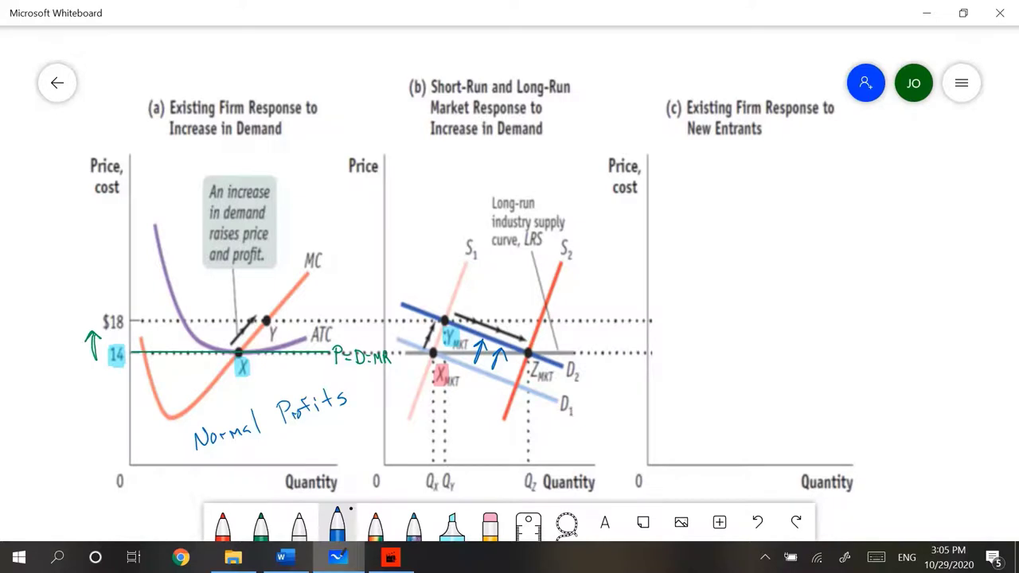
left_click(268, 515)
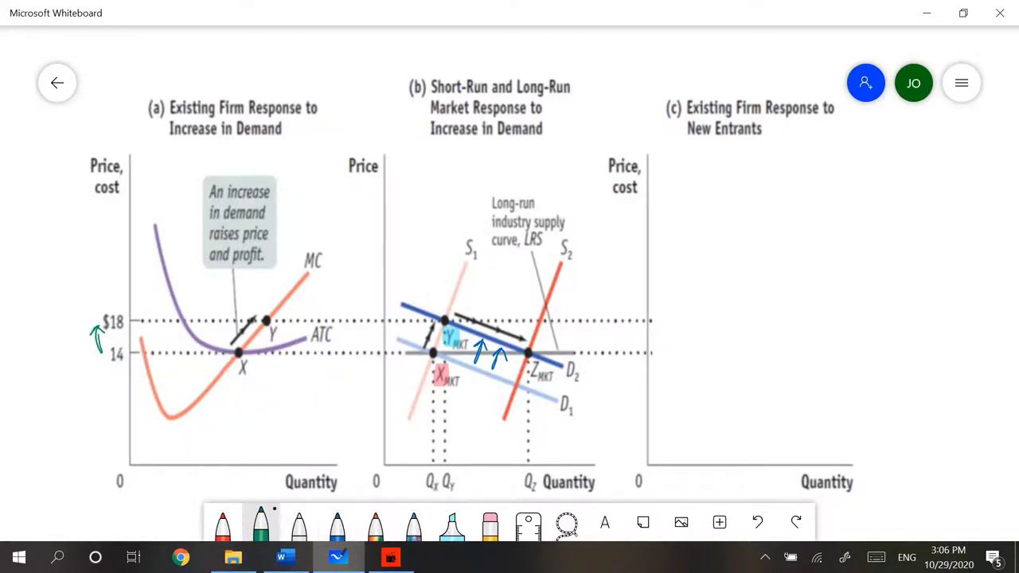
- Rule a green horizontal line at the $18 price and label it P=D=
left_click(528, 522)
left_click_drag(410, 398, 436, 368)
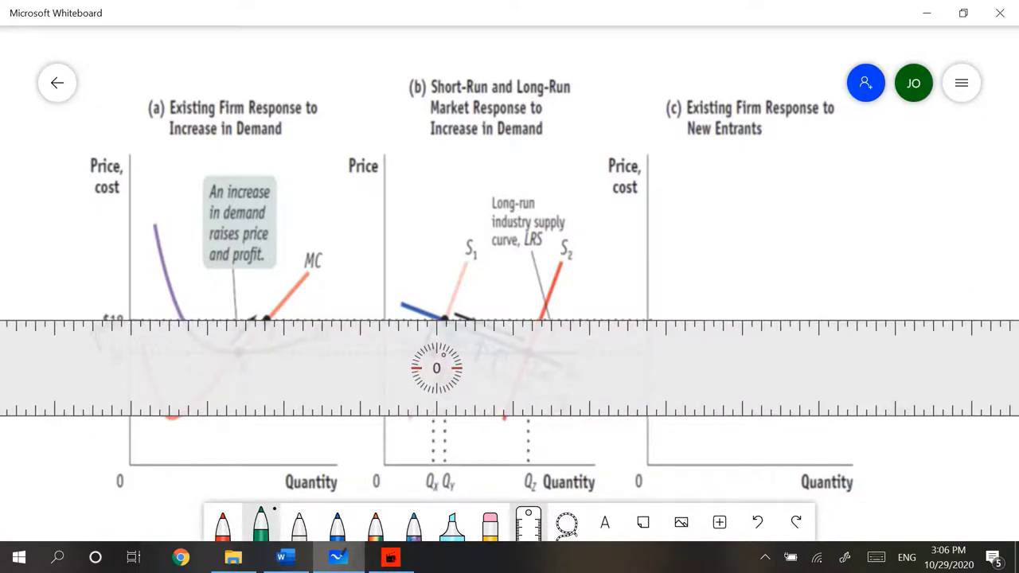
mouse_move(131, 320)
left_mouse_down()
mouse_move(332, 320)
mouse_move(337, 307)
mouse_move(359, 318)
left_mouse_up()
left_click(528, 522)
left_click_drag(369, 309, 396, 312)
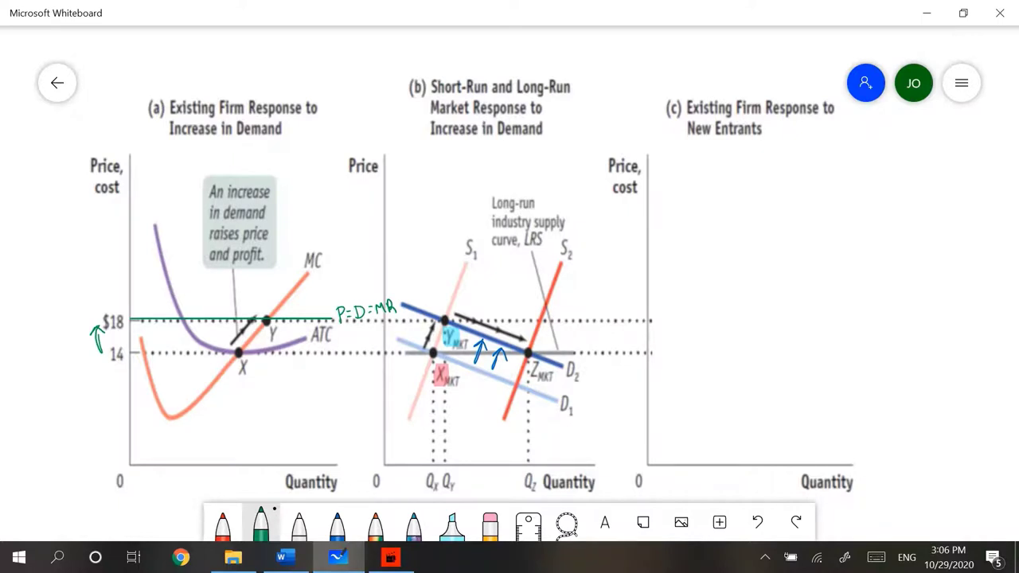
- Stand the straightedge vertically under point Y and draw a green dashed line down to the quantity axis
left_click(527, 522)
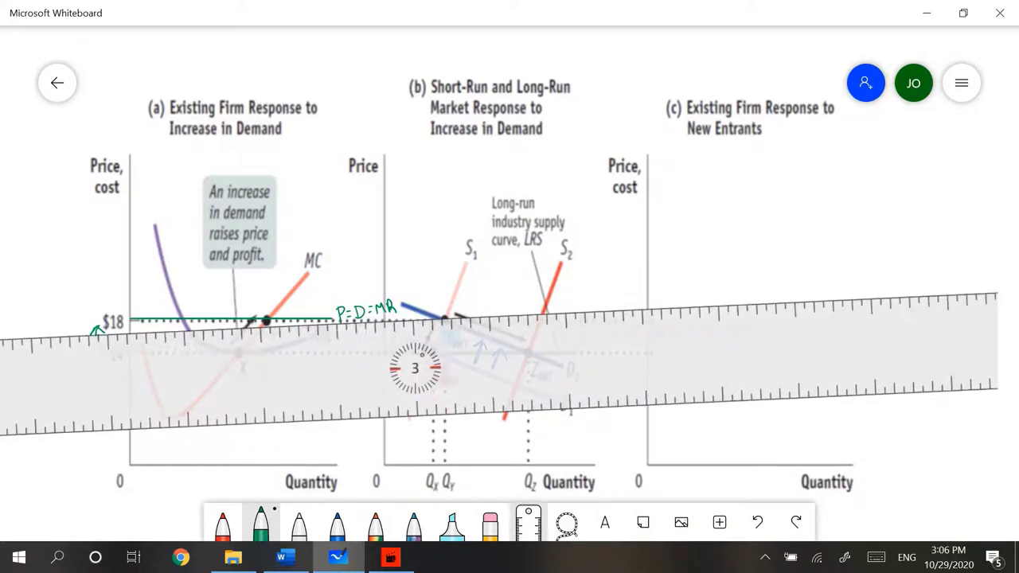
scroll(369, 314, "down", 6)
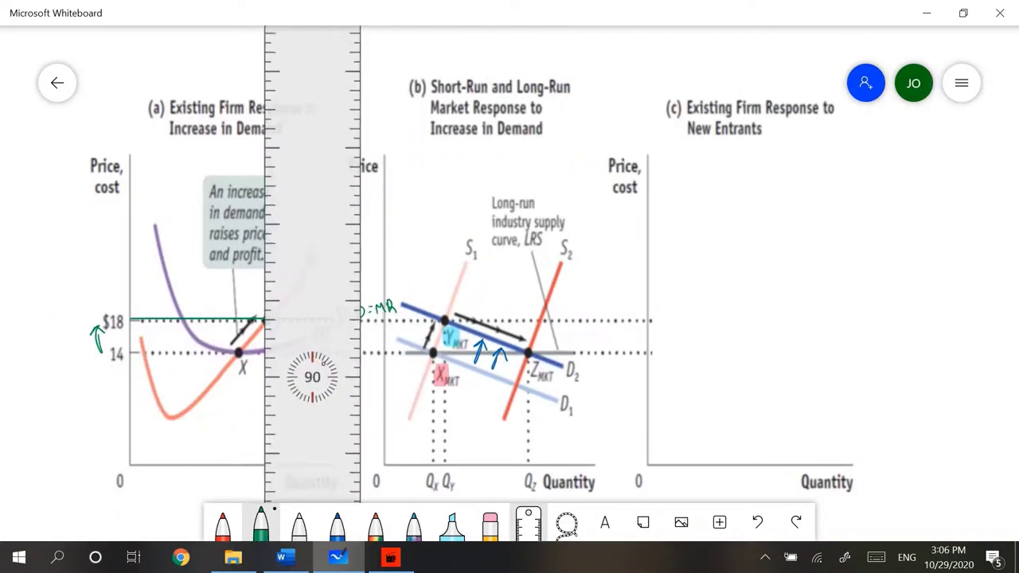
left_click_drag(312, 238, 317, 239)
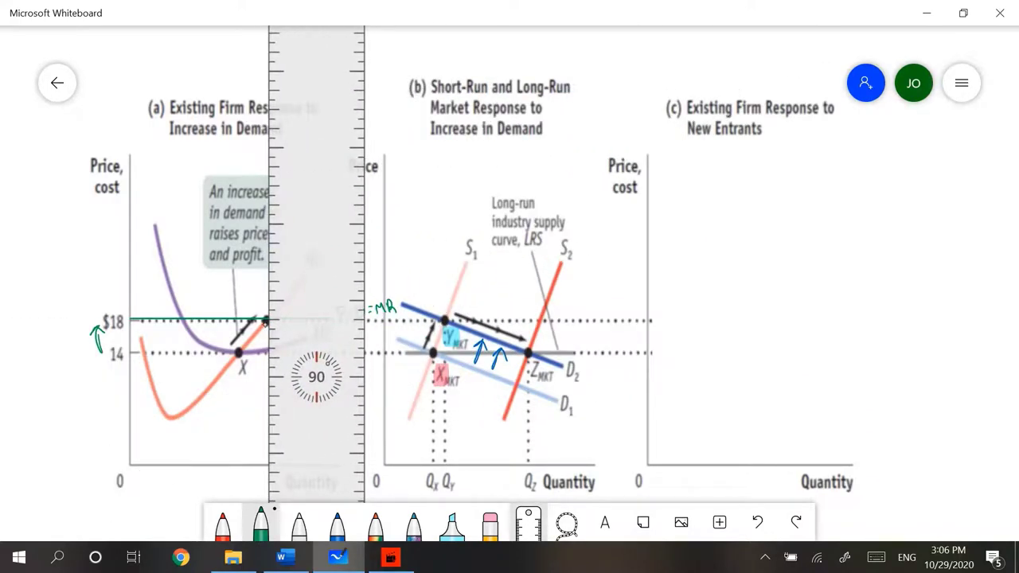
left_click_drag(268, 321, 268, 351)
left_click_drag(267, 385, 266, 465)
left_click(528, 522)
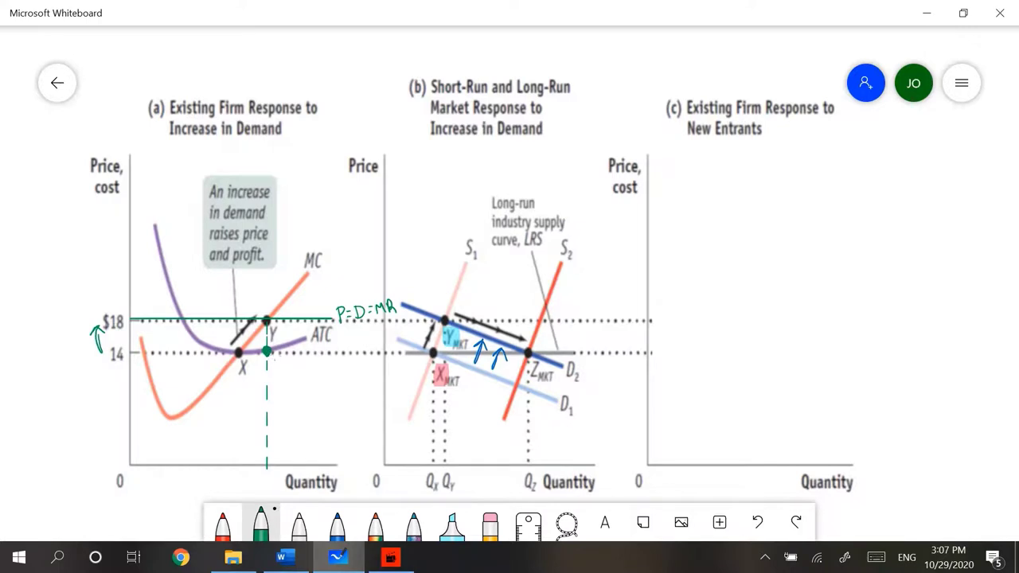
- Label the lower point y' and shade the profit area between $18 and 14 in pale green
left_click_drag(274, 359, 278, 369)
mouse_move(283, 360)
left_mouse_down()
mouse_move(276, 376)
mouse_move(284, 363)
left_mouse_up()
left_click(451, 523)
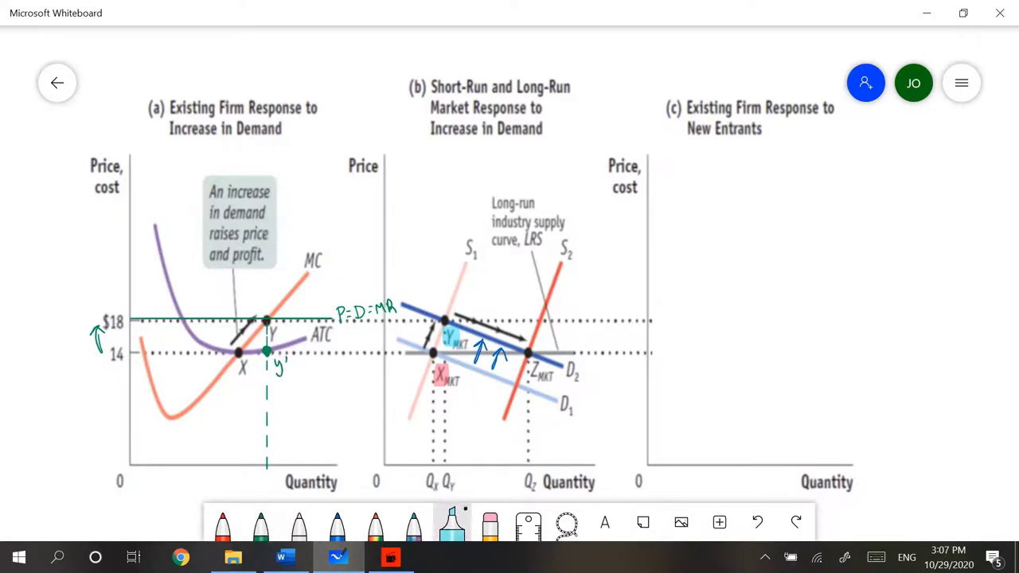
left_click(451, 523)
left_click(605, 405)
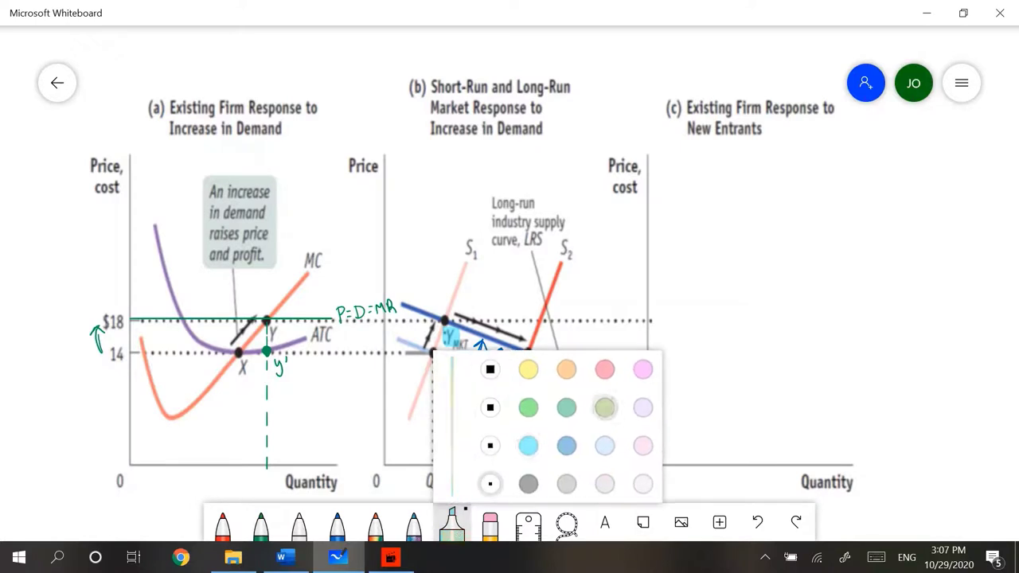
left_click(646, 426)
key("Escape")
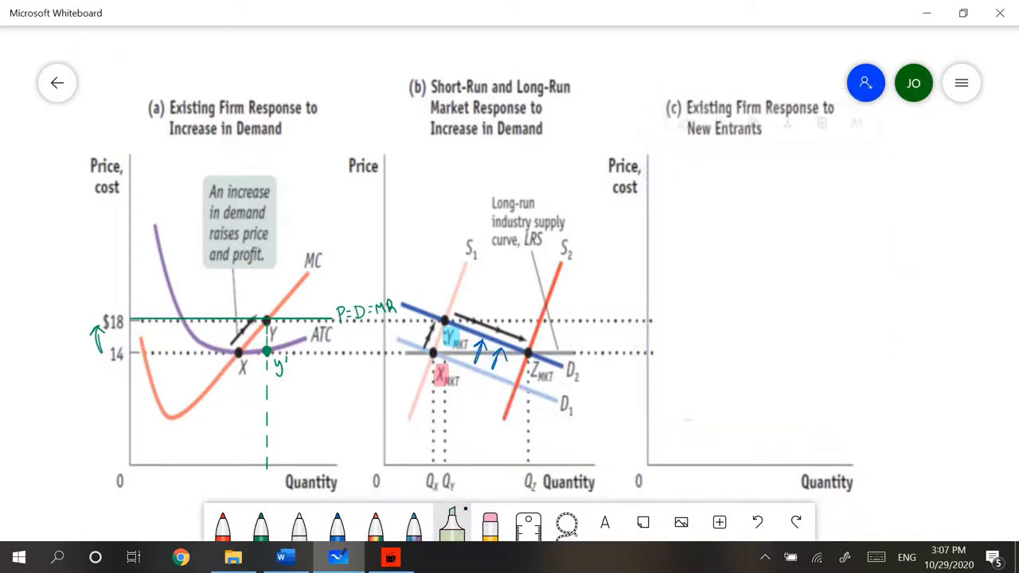
mouse_move(132, 326)
left_mouse_down()
mouse_move(136, 342)
mouse_move(162, 332)
mouse_move(251, 339)
mouse_move(261, 328)
mouse_move(170, 324)
left_mouse_up()
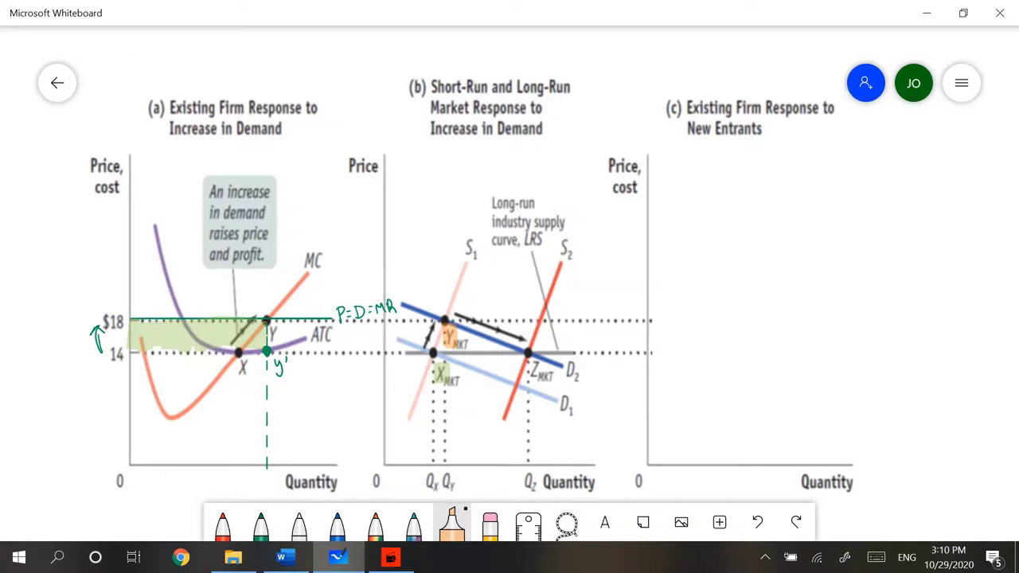
- Draw a blue arrow toward S2 in panel (b) and highlight the Z MKT label in pink
left_click(337, 523)
left_click_drag(468, 278, 527, 303)
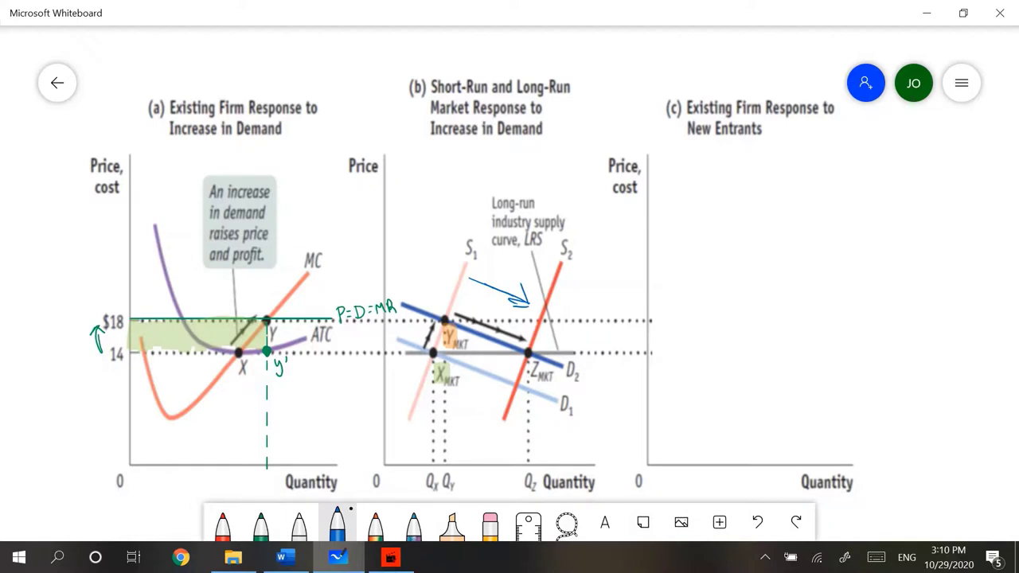
left_click(451, 523)
left_click(451, 523)
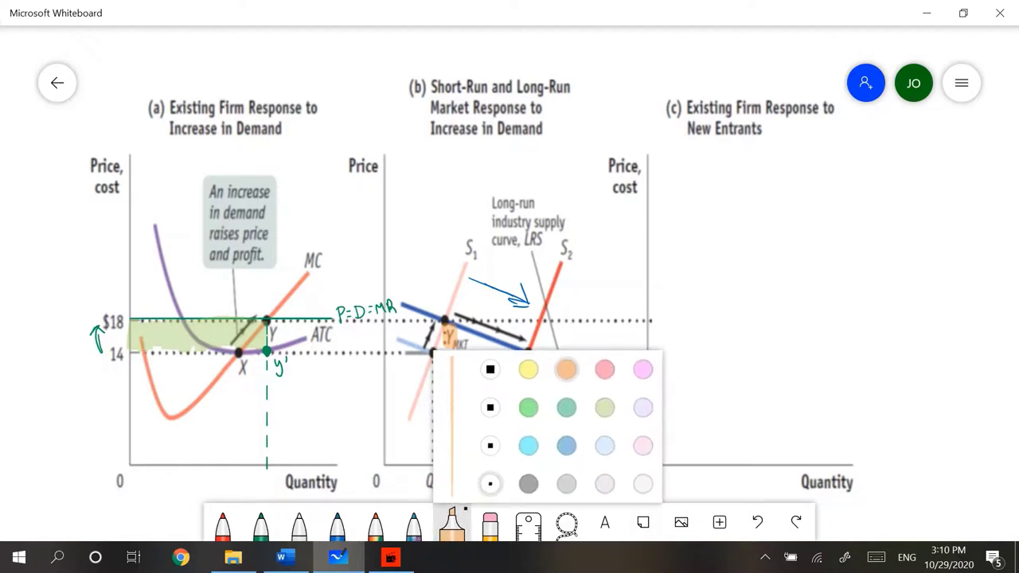
left_click(604, 368)
left_click(535, 362)
left_click_drag(535, 362, 539, 374)
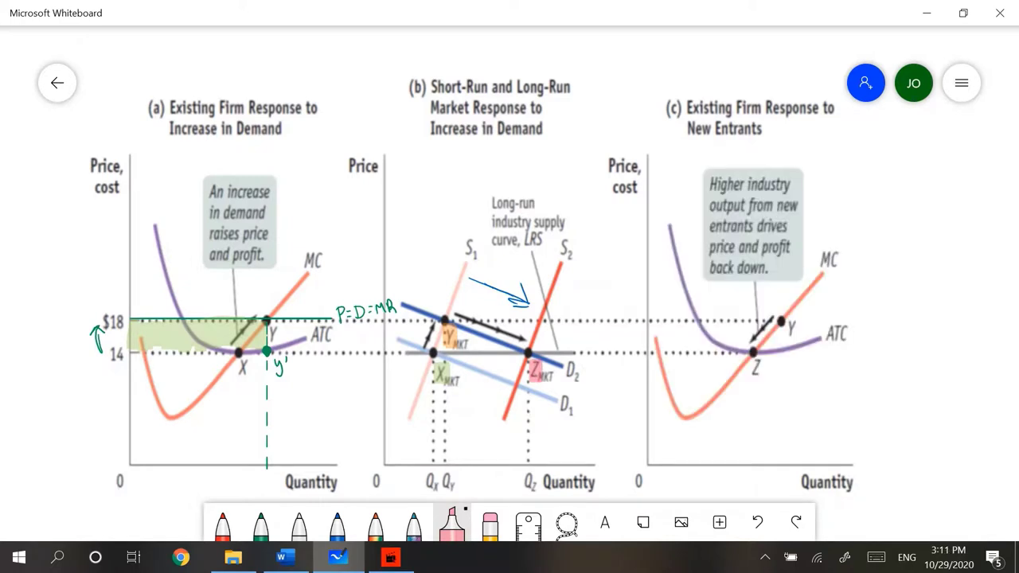
- Rule a green line at the $18 level across panel (c) and write 'P = D = MR' beside it
left_click(260, 521)
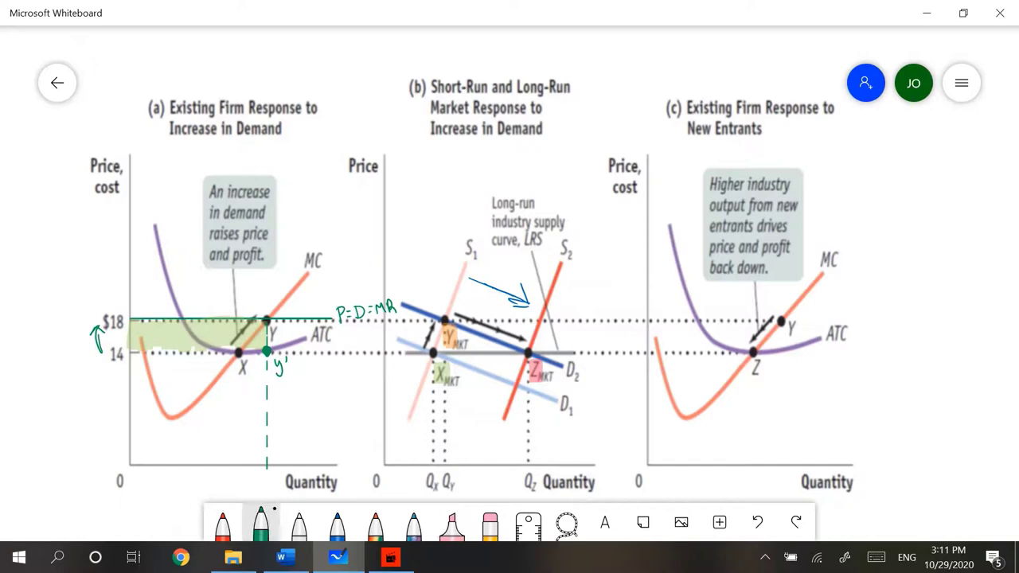
left_click(528, 522)
left_click_drag(316, 375, 802, 368)
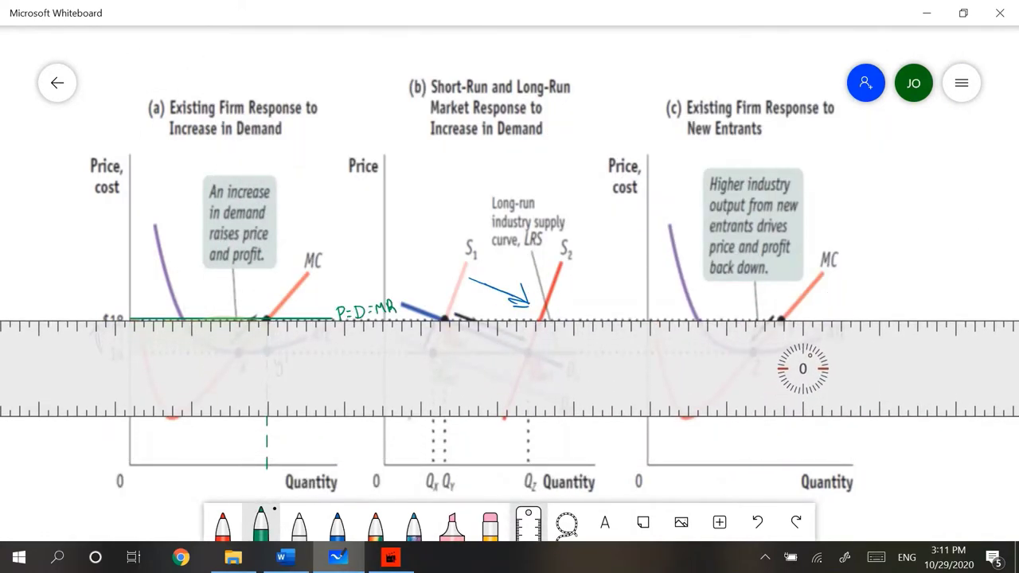
left_click_drag(649, 319, 907, 327)
left_click(527, 522)
mouse_move(913, 317)
left_mouse_down()
mouse_move(913, 330)
mouse_move(946, 321)
left_mouse_up()
left_click_drag(936, 326, 946, 327)
mouse_move(952, 330)
left_mouse_down()
mouse_move(955, 317)
mouse_move(969, 329)
left_mouse_up()
left_click_drag(974, 316, 984, 329)
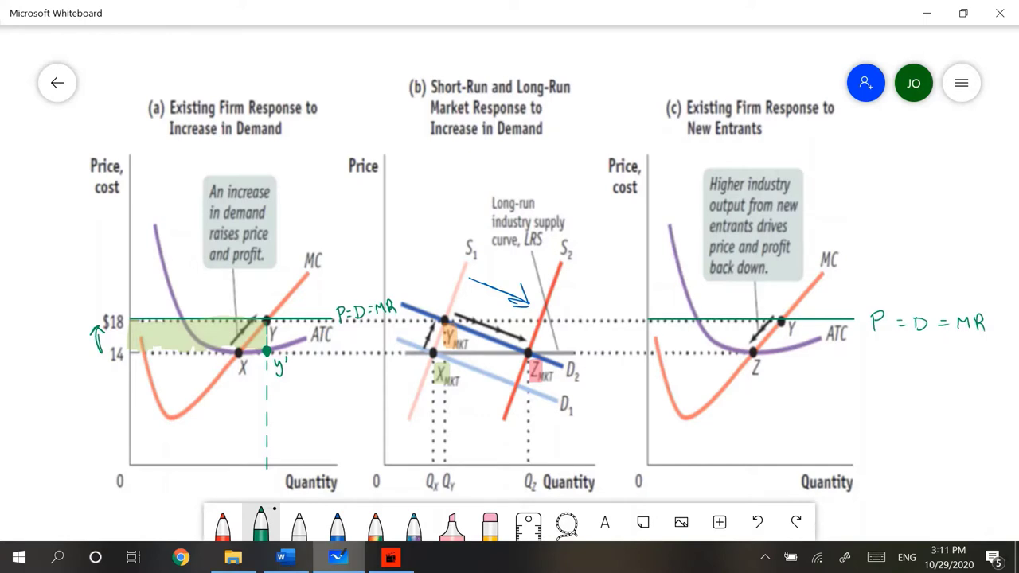
- Erase the green arrow beside $18, then circle $18 and draw an arrow down to 14
left_click(489, 523)
left_click_drag(103, 318, 87, 350)
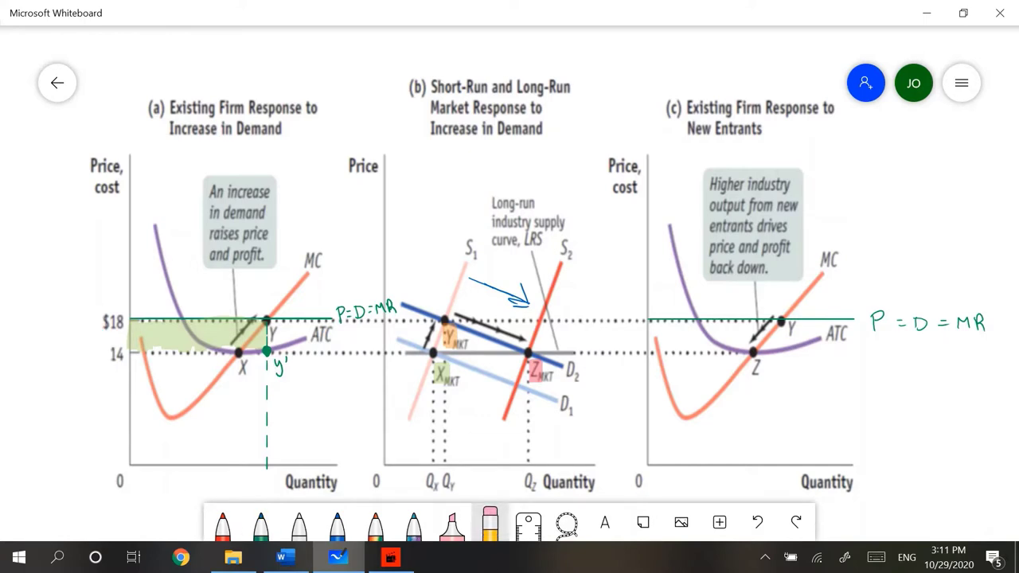
left_click(261, 522)
mouse_move(120, 313)
left_mouse_down()
mouse_move(132, 327)
mouse_move(111, 300)
left_mouse_up()
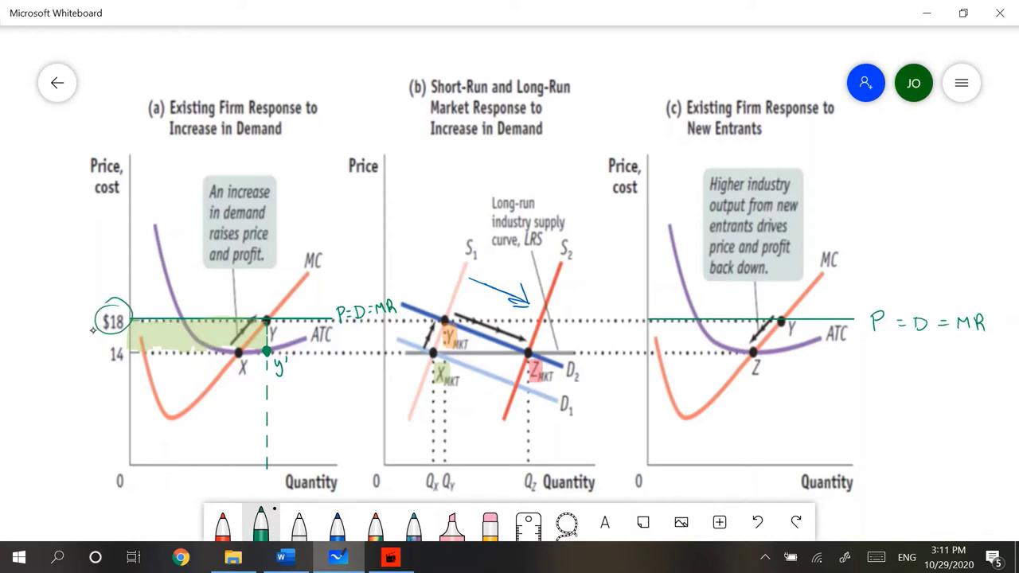
mouse_move(99, 327)
left_mouse_down()
mouse_move(96, 364)
mouse_move(106, 358)
left_mouse_up()
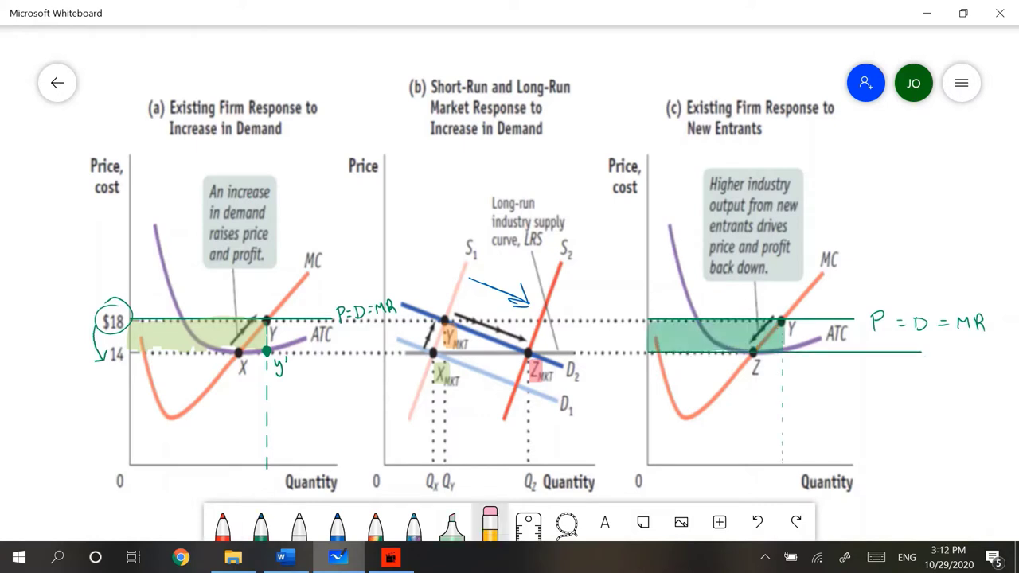
- Erase the shaded profit rectangle in panel (c)
left_click(490, 522)
left_click(489, 522)
left_click(489, 522)
left_click_drag(650, 319, 781, 318)
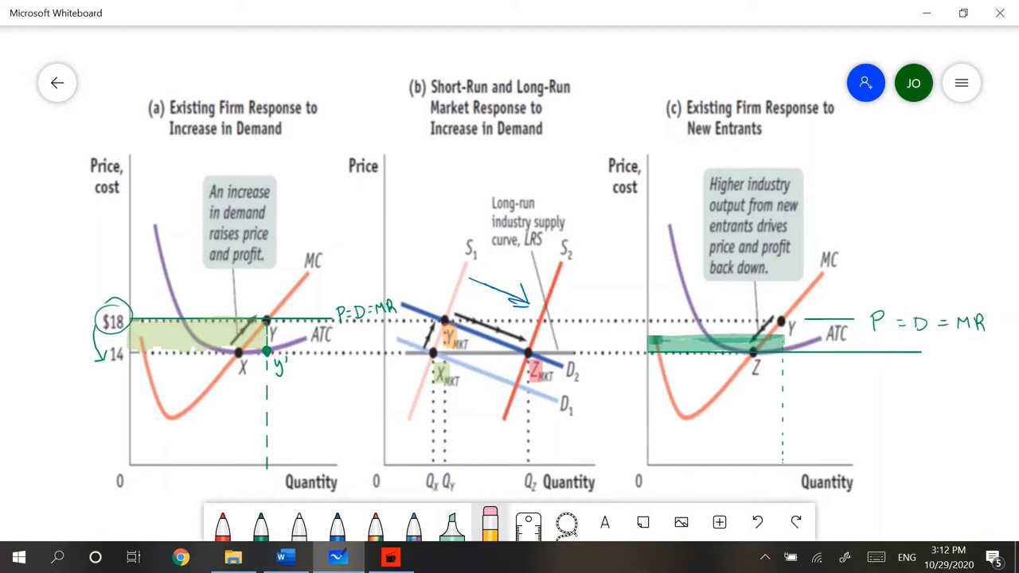
mouse_move(661, 325)
left_mouse_down()
mouse_move(788, 330)
mouse_move(650, 344)
mouse_move(792, 343)
left_mouse_up()
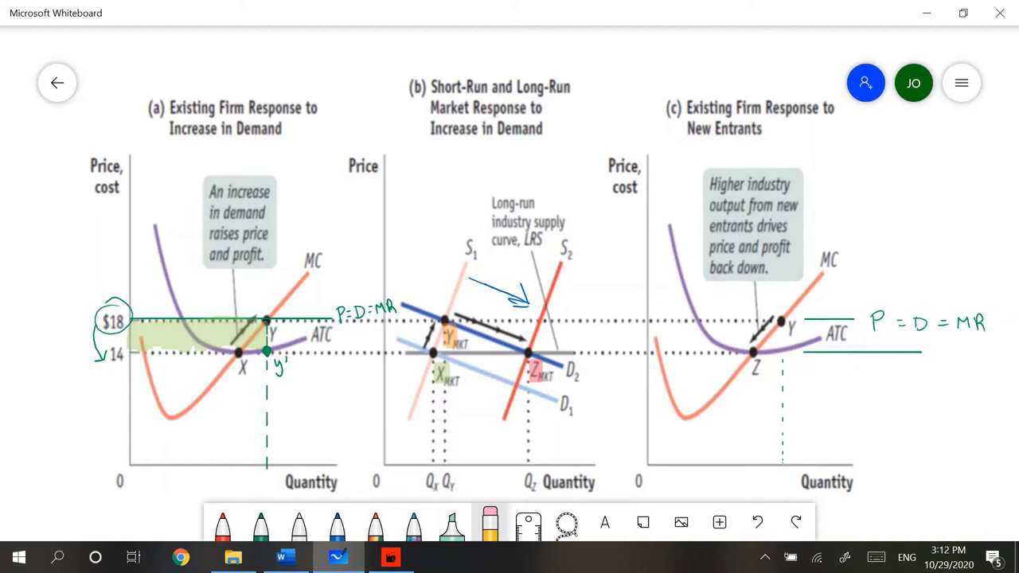
- Erase the P = D = MR label in panel (c) and the green annotations in panel (a)
left_click_drag(800, 338, 908, 312)
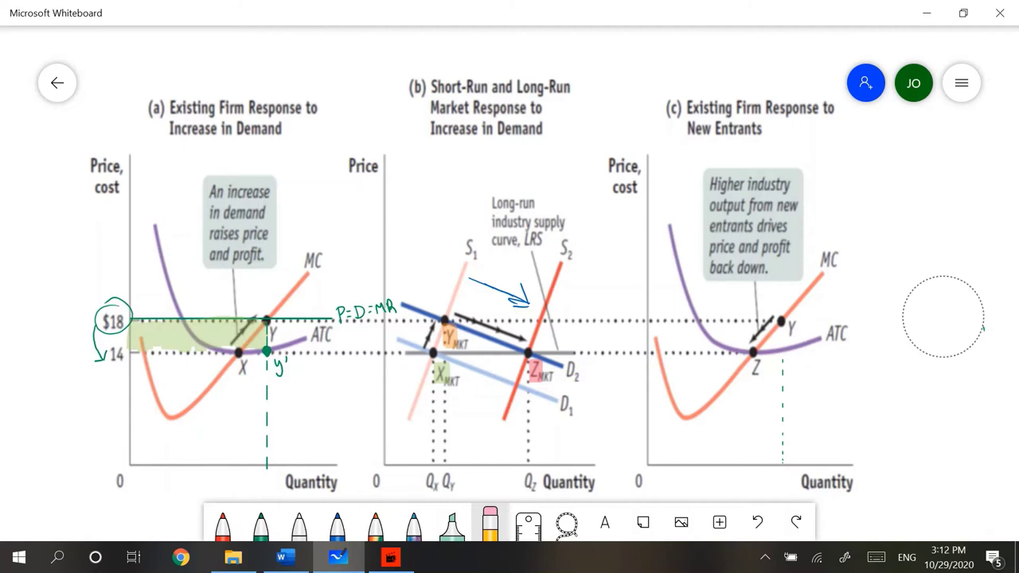
mouse_move(382, 312)
left_mouse_down()
mouse_move(390, 319)
mouse_move(329, 335)
mouse_move(200, 295)
mouse_move(113, 347)
mouse_move(342, 384)
mouse_move(466, 386)
mouse_move(573, 342)
left_mouse_up()
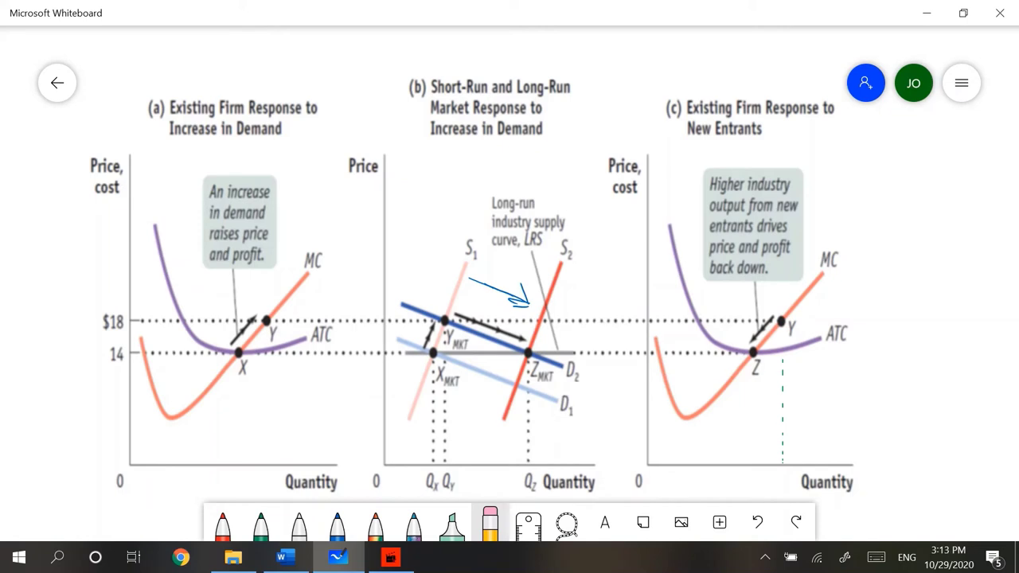